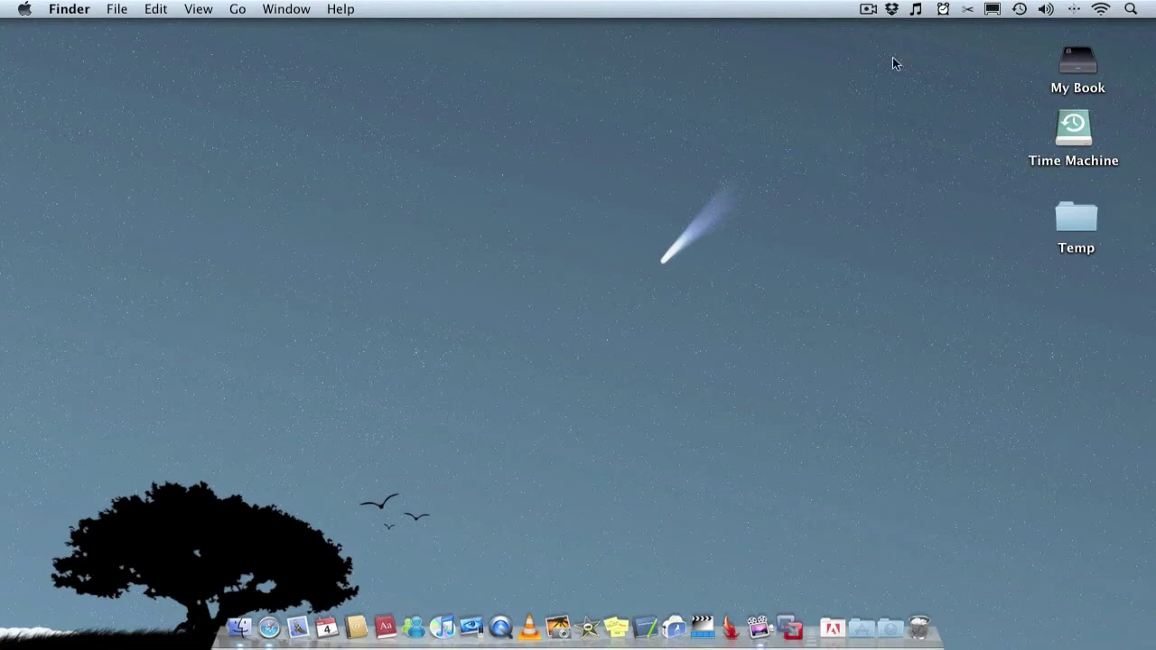
Open the Dropbox status menu from the menu bar, then dismiss it by clicking the desktop
left_click(890, 11)
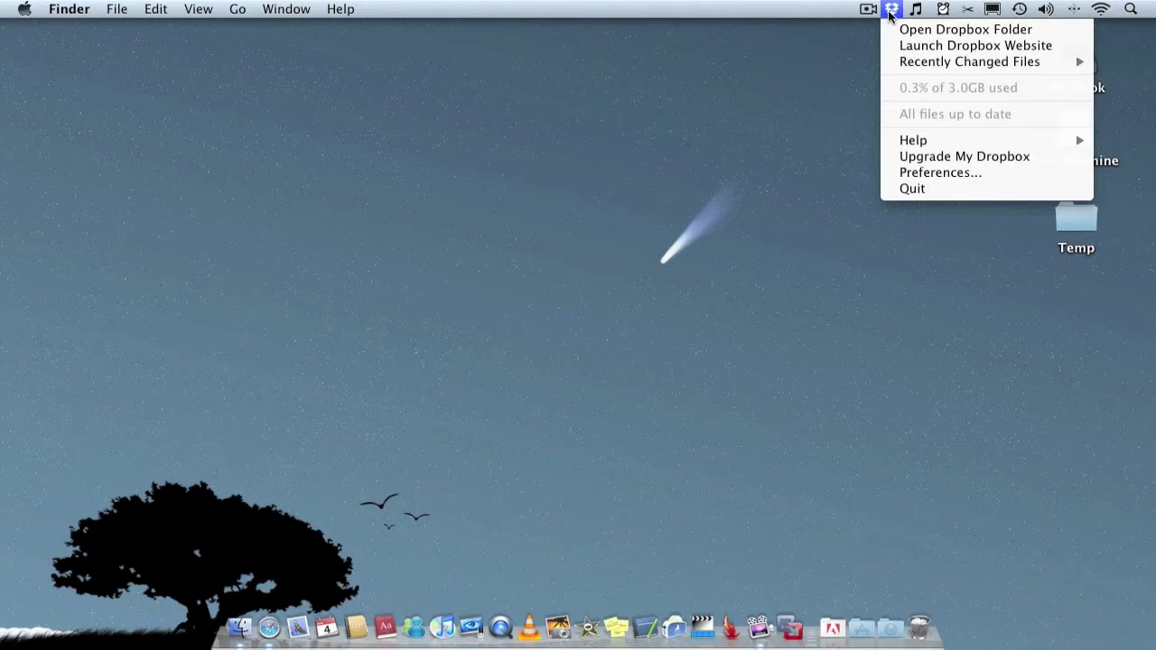
left_click(719, 352)
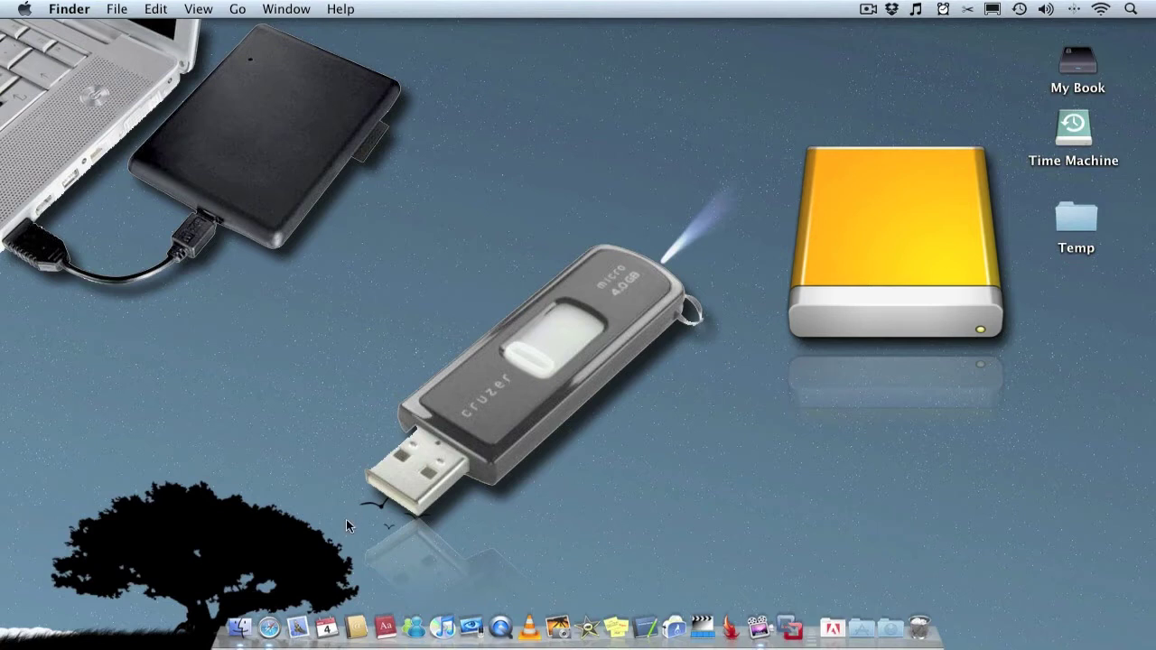
Open a Finder window on the Dropbox folder and move Public to the top-left
left_click(231, 607)
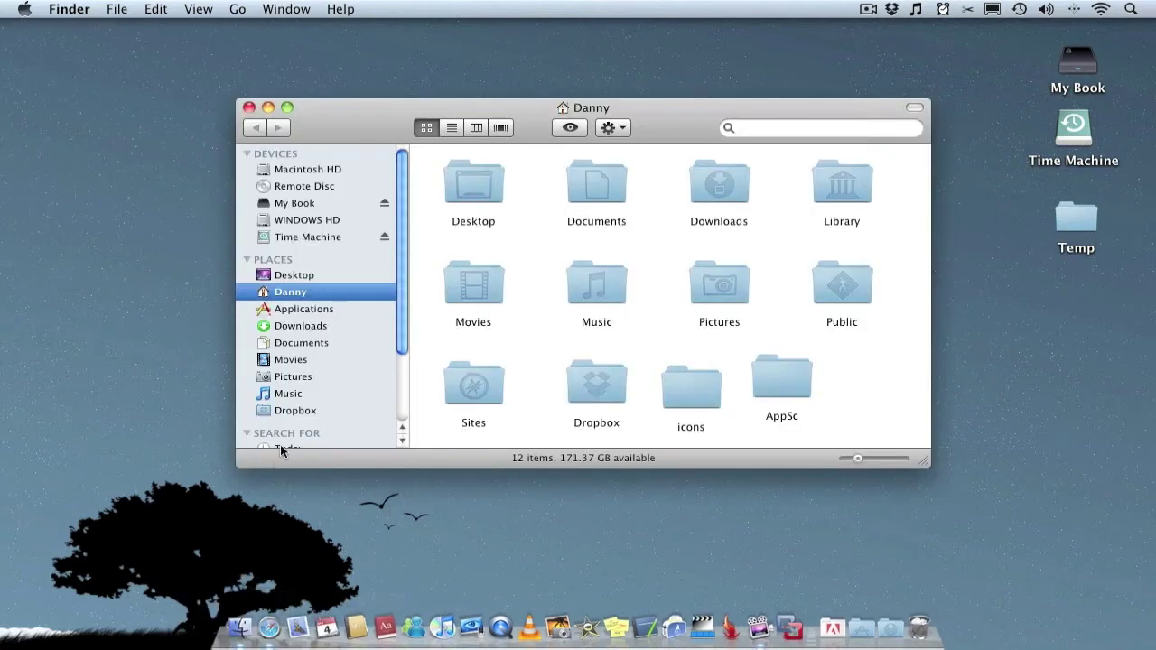
left_click(284, 412)
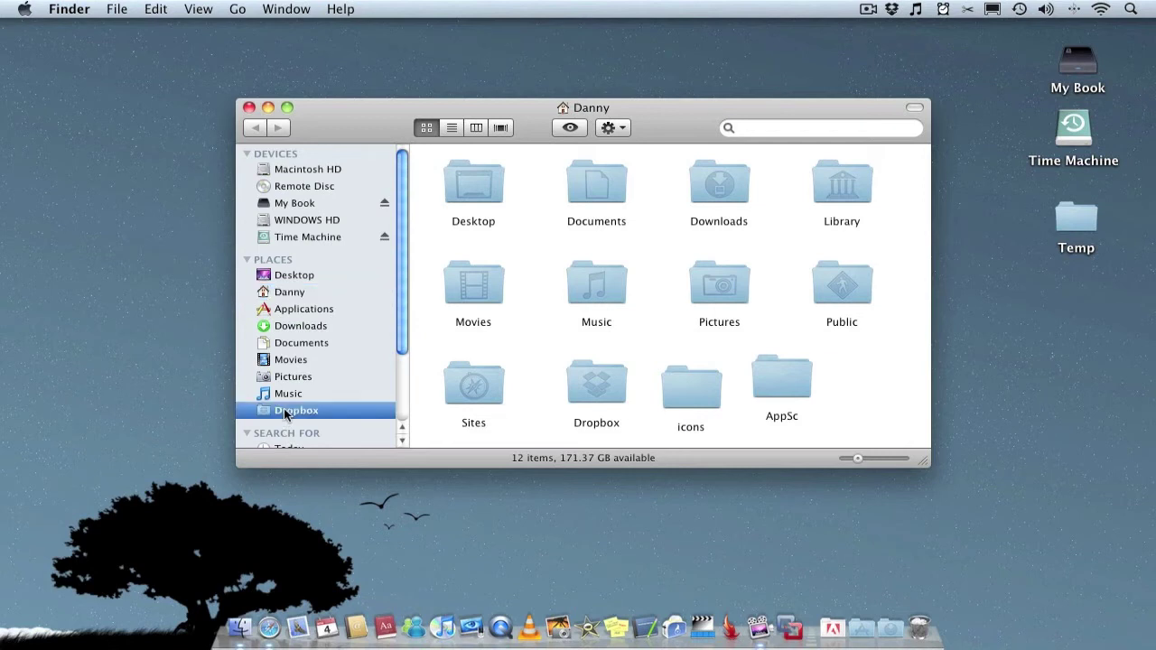
left_click_drag(585, 206, 493, 196)
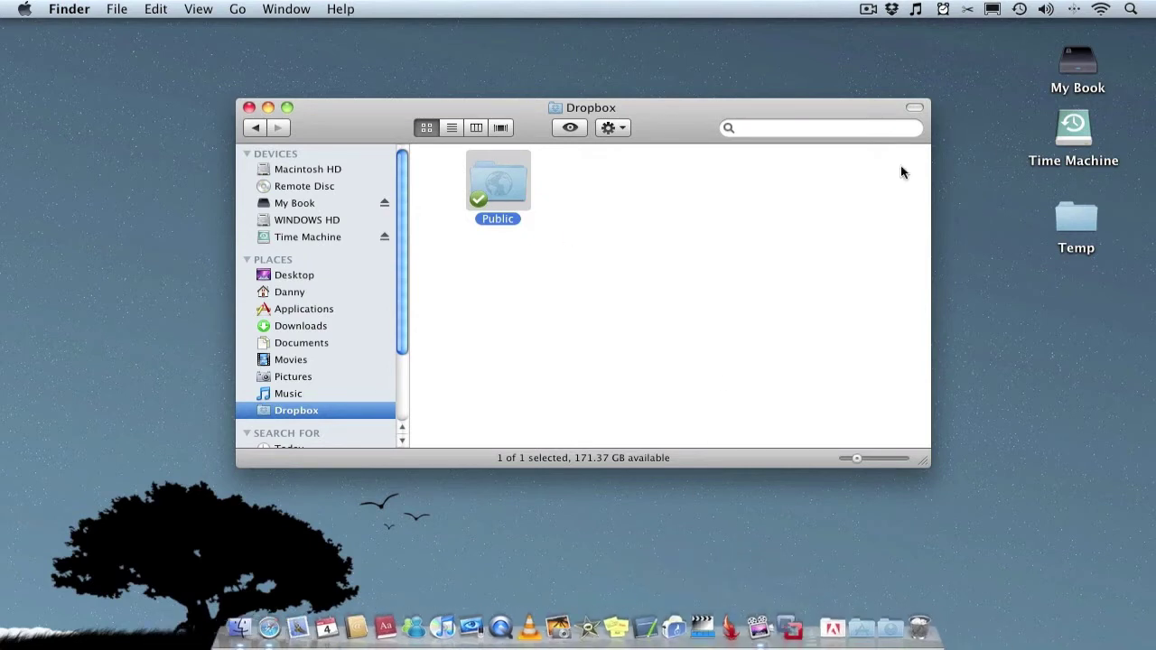
Move 'apple remote fix' from the desktop Temp folder into Dropbox, then close Temp
double_click(1091, 218)
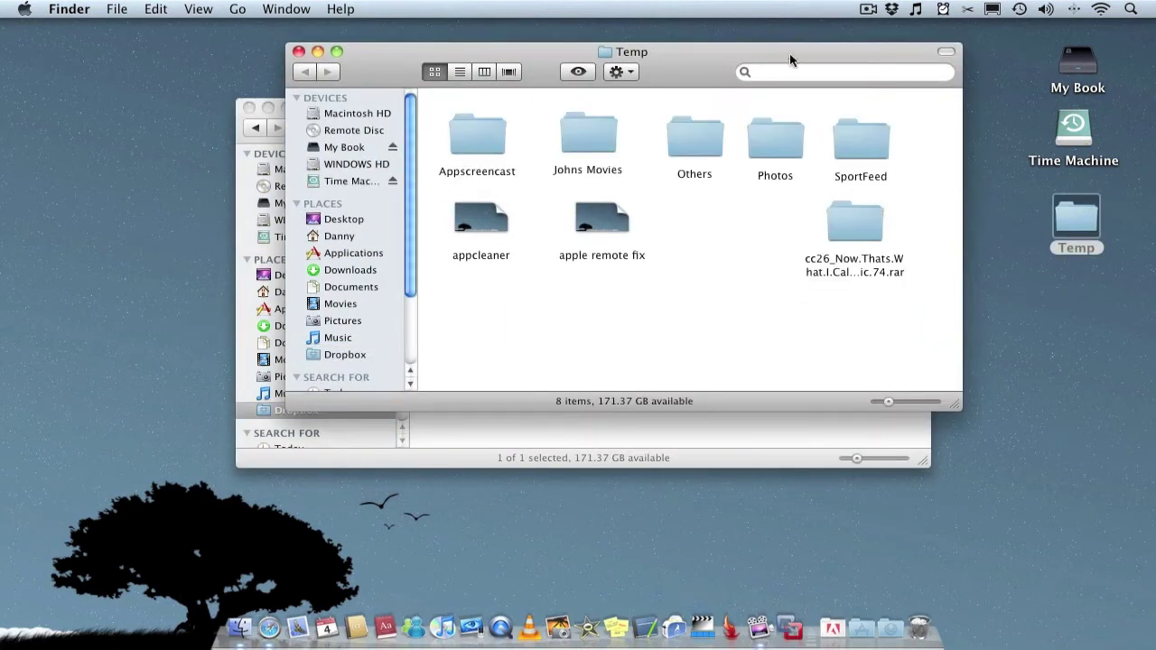
left_click_drag(789, 52, 1154, 105)
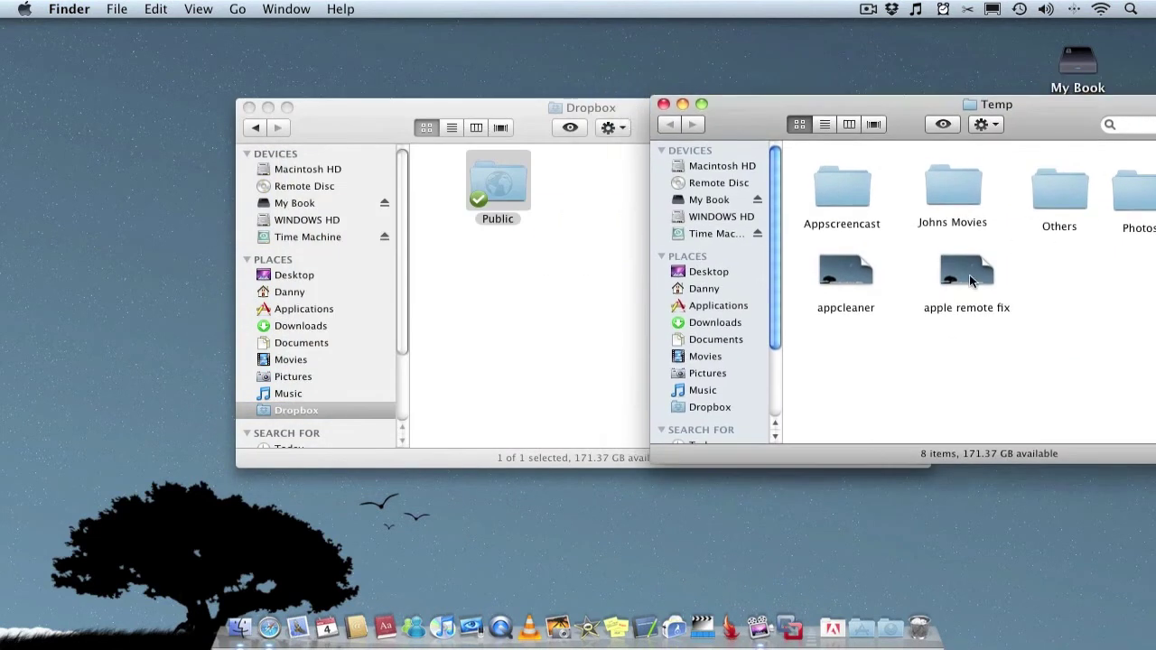
left_click_drag(966, 273, 581, 304)
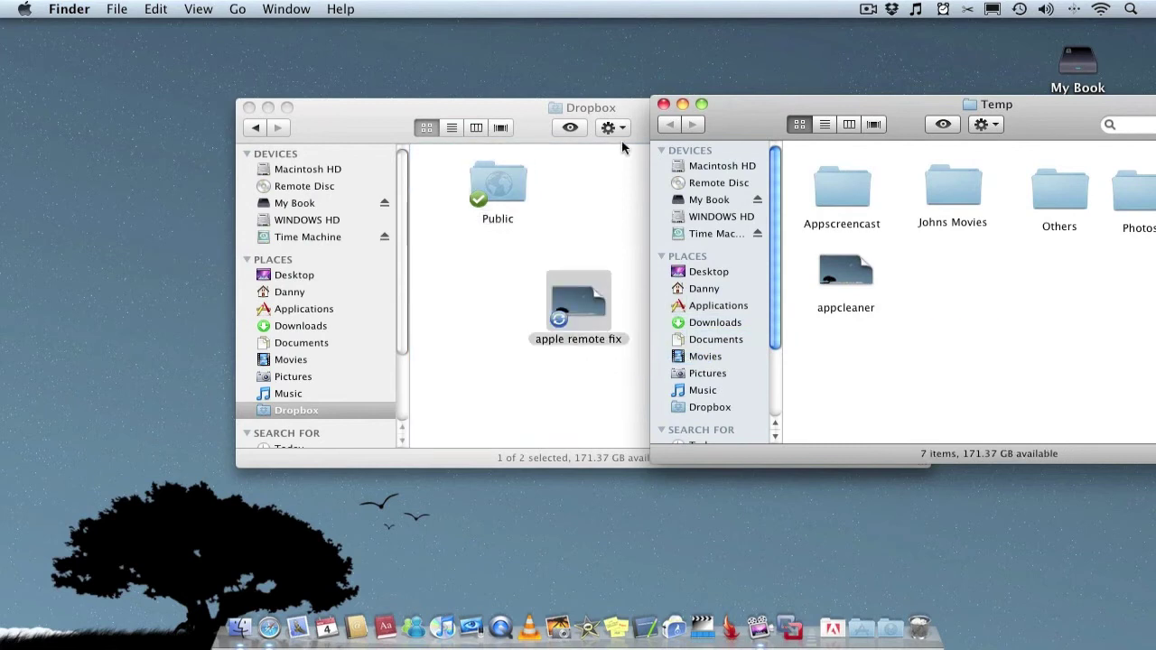
left_click(663, 104)
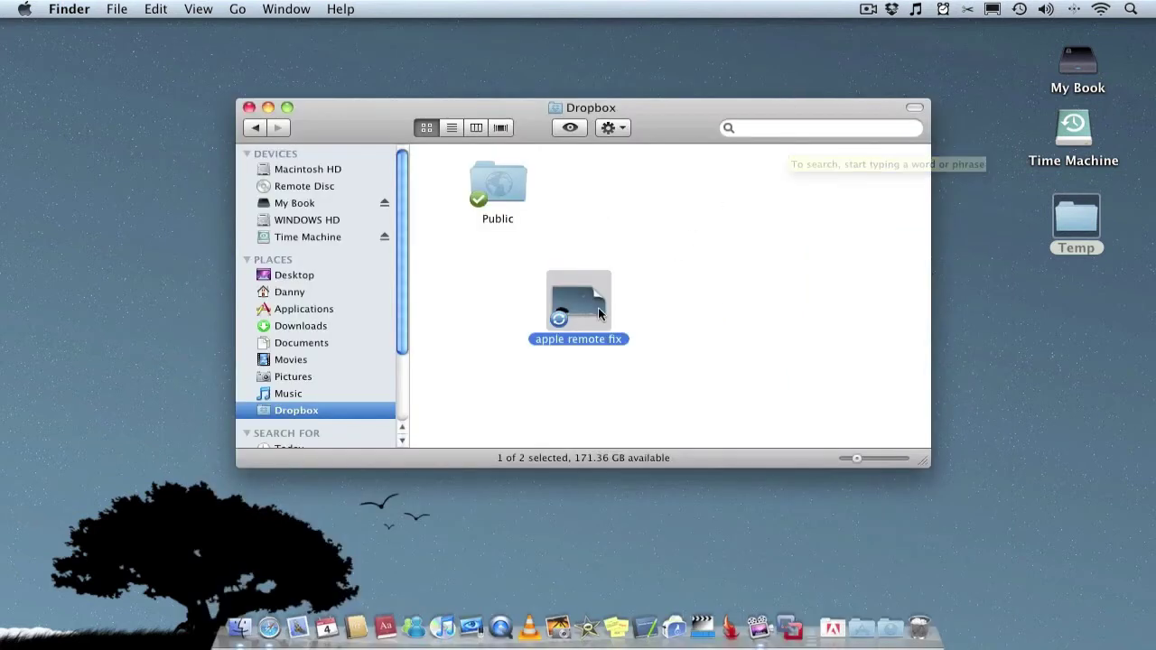
Position the 'apple remote fix' file beside the Public folder in the Dropbox window
left_click_drag(598, 304, 643, 193)
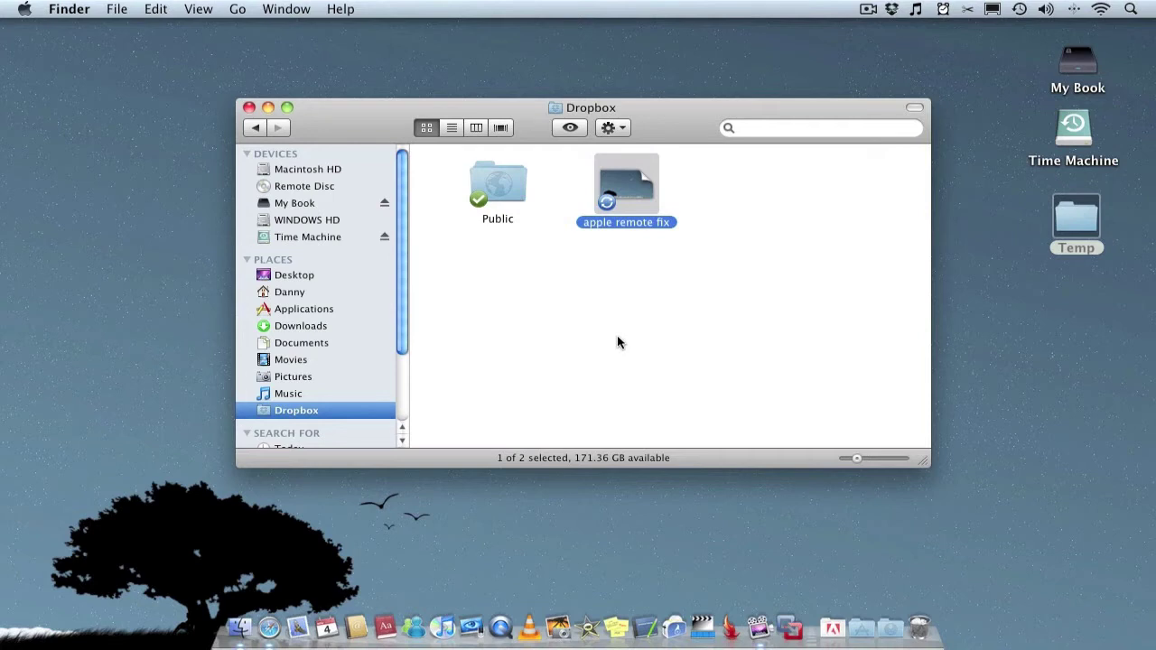
Open the Public folder and copy the Dropbox public link for 'Sportfeed site demo - No CSS.mov'
left_click(516, 185)
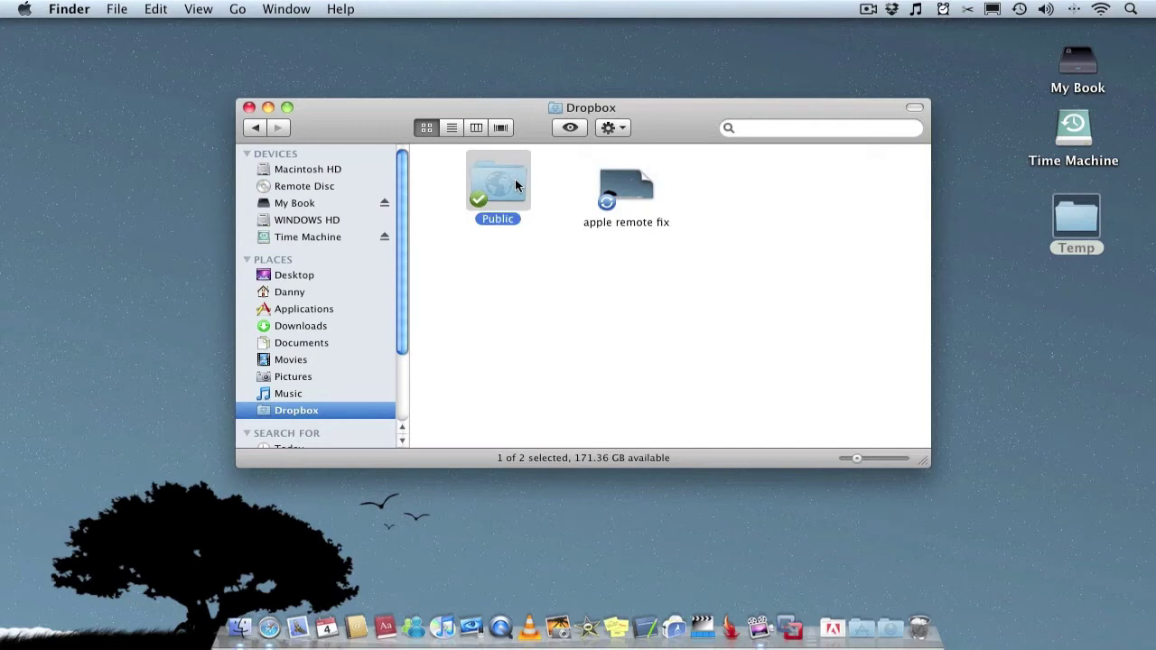
double_click(517, 185)
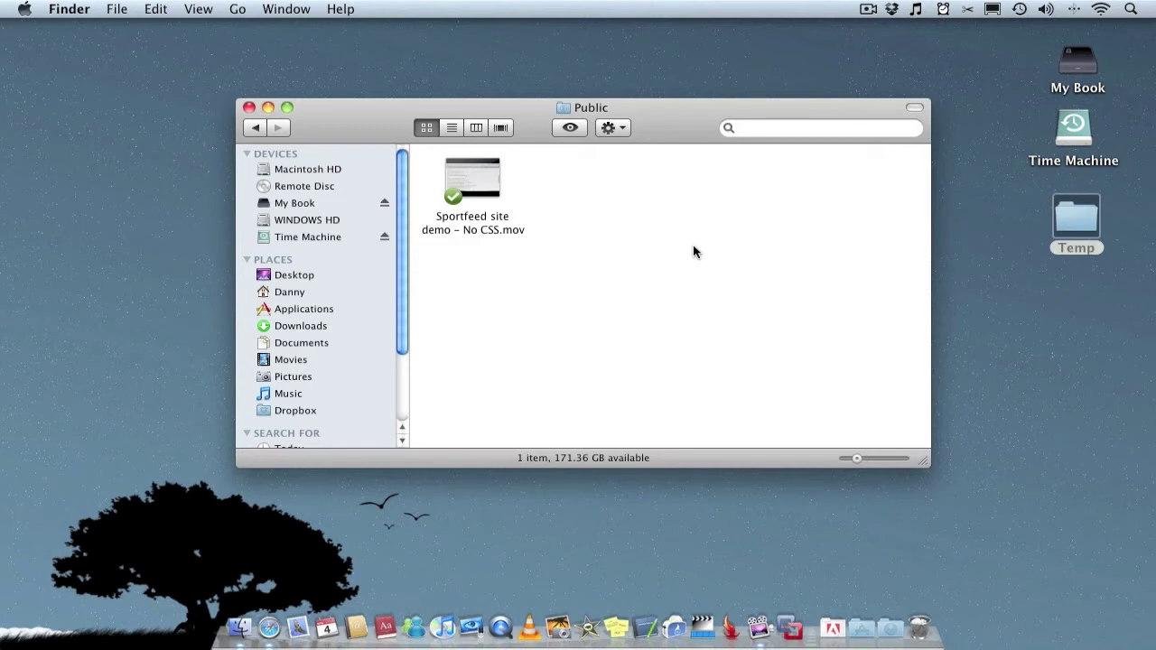
right_click(481, 172)
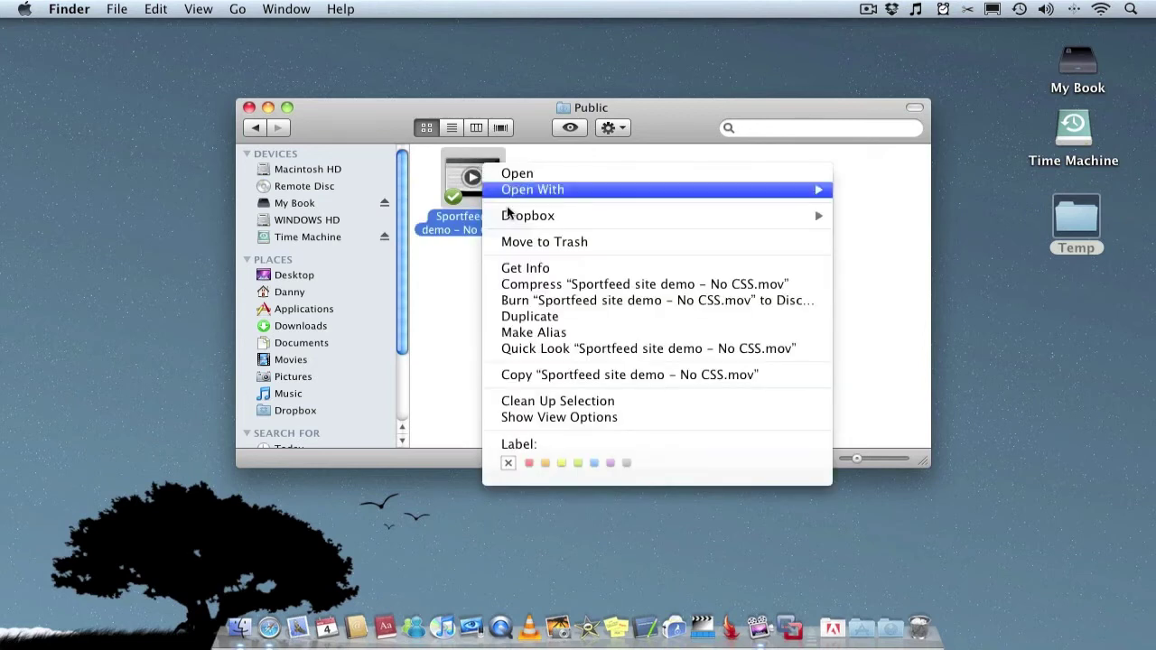
mouse_move(524, 218)
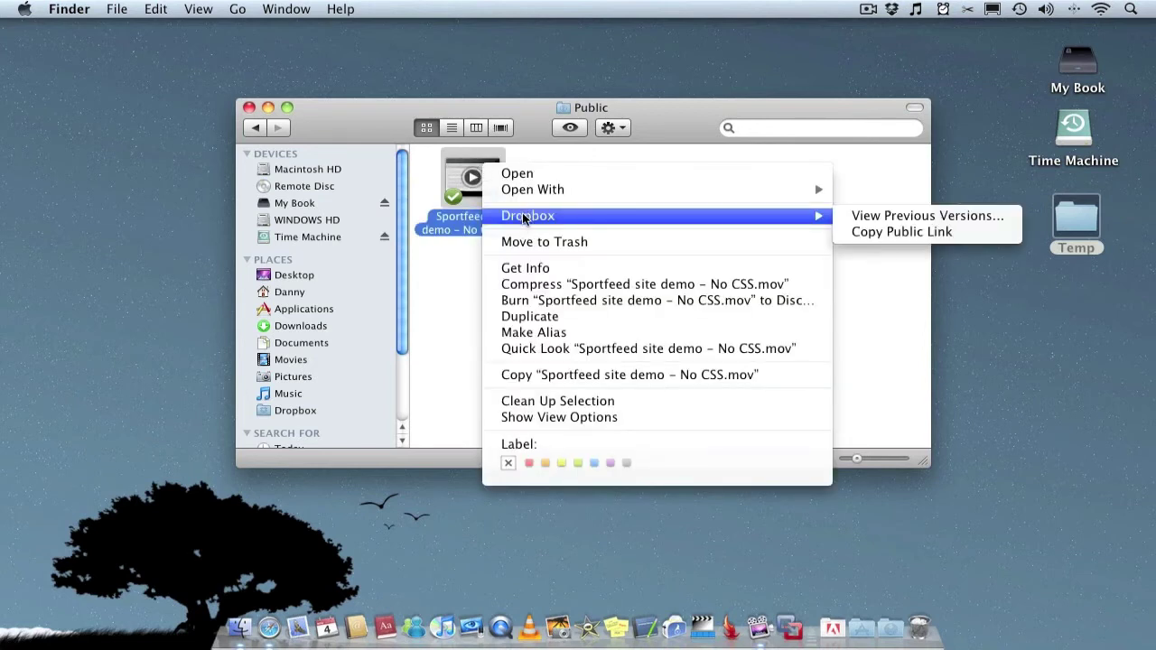
left_click(912, 232)
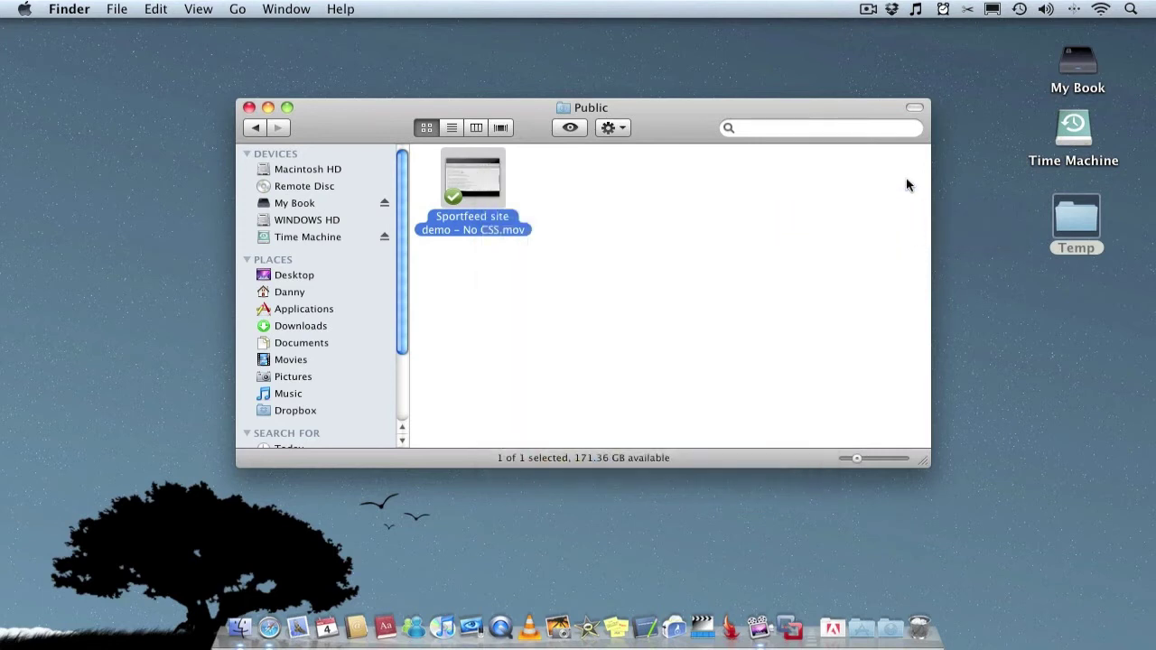
Launch Mail, start a new message, and minimize the main Mail window
left_click(313, 615)
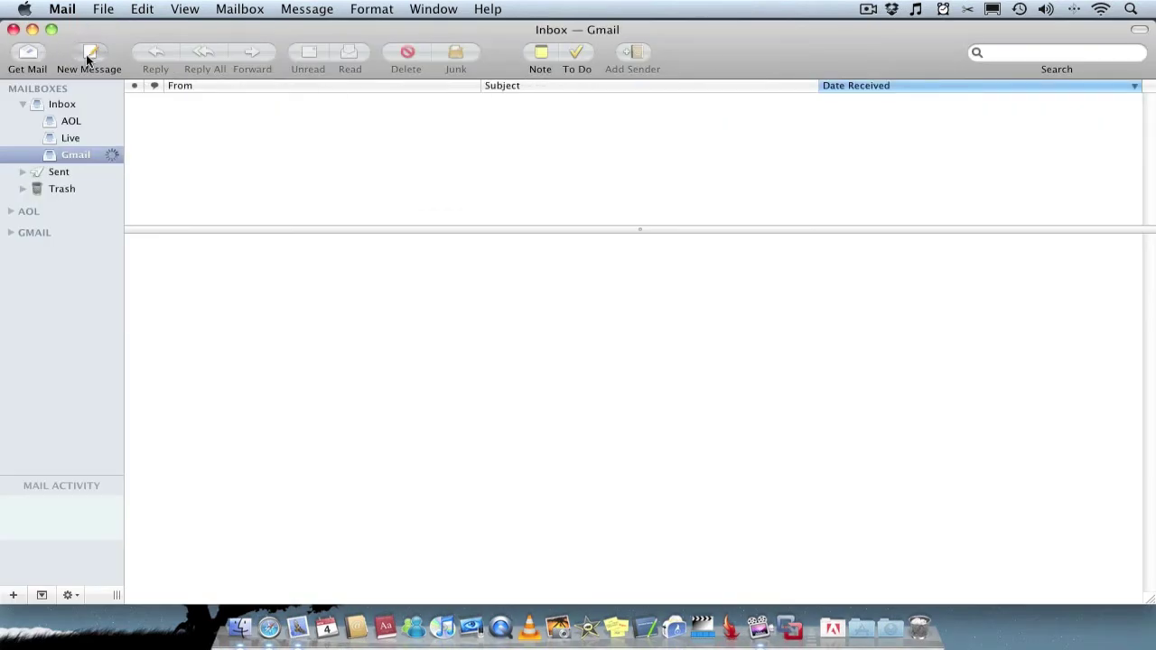
left_click(90, 52)
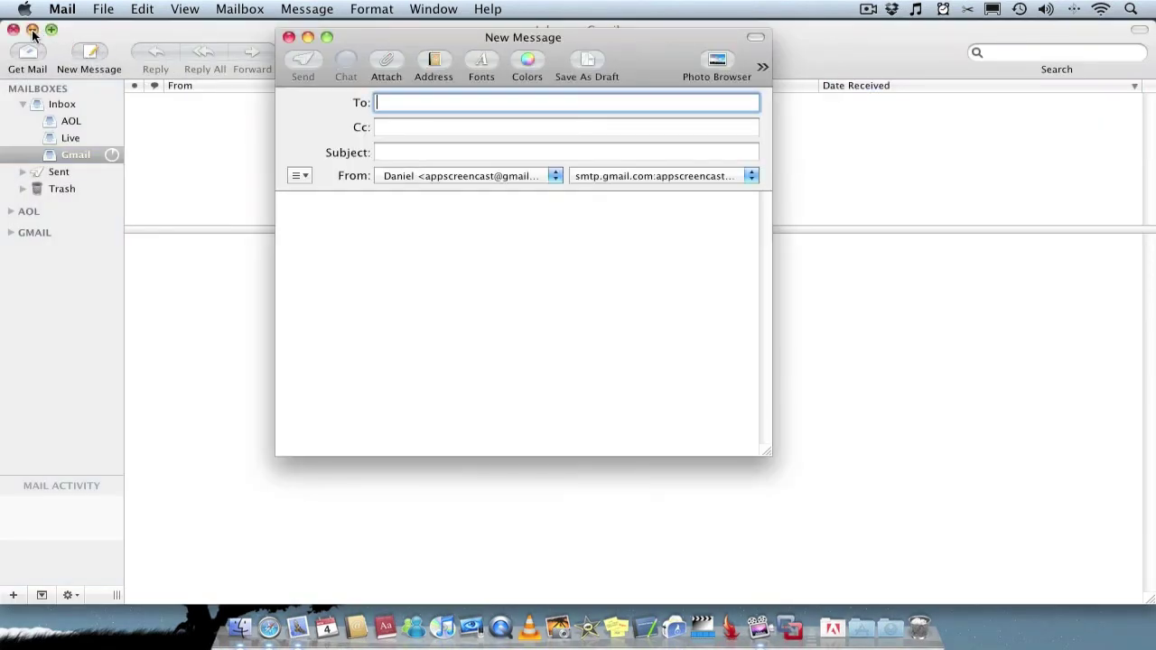
left_click(32, 30)
Paste the video's Dropbox link into the message body, then discard the message without saving
left_click(321, 229)
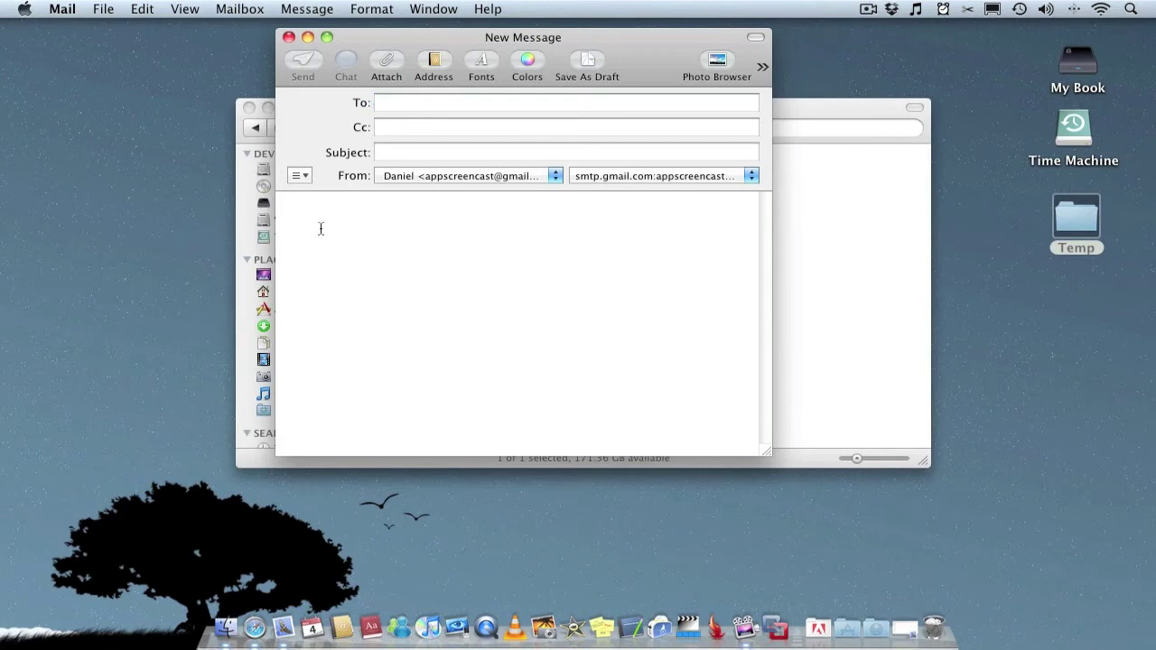
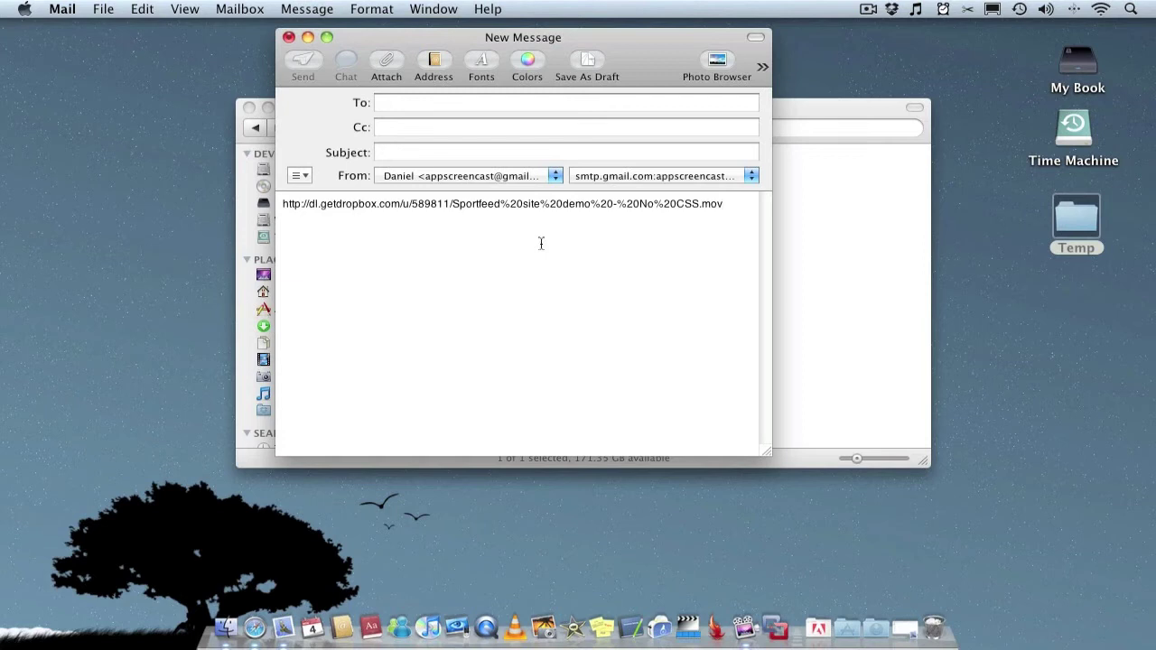
left_click_drag(737, 206, 539, 207)
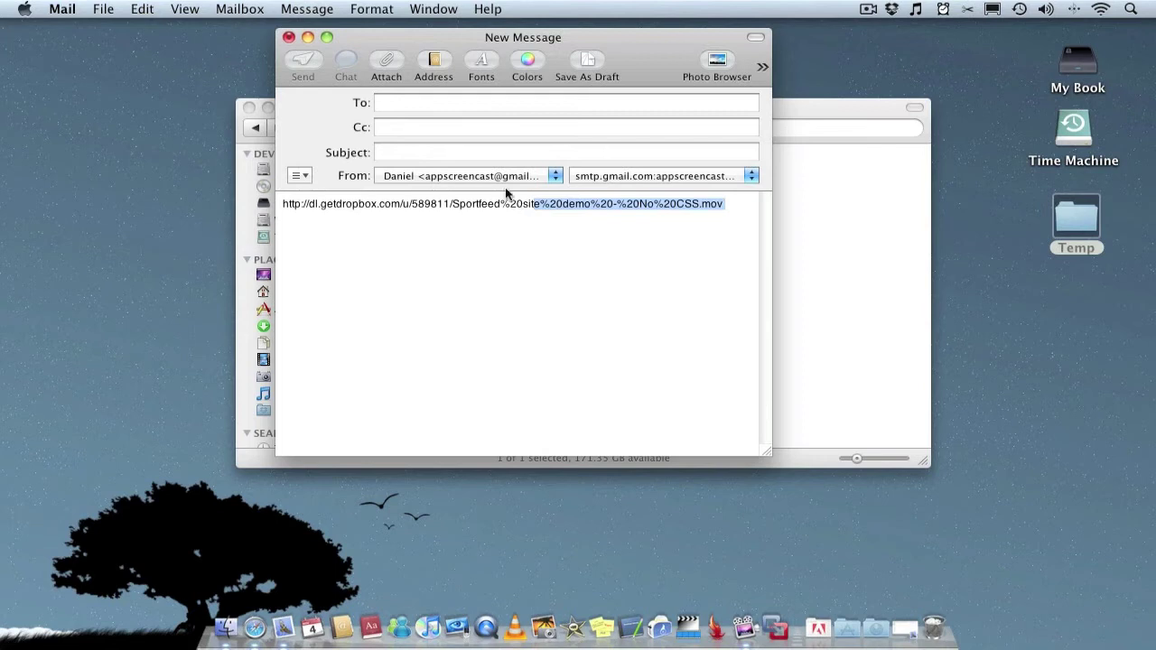
left_click(289, 39)
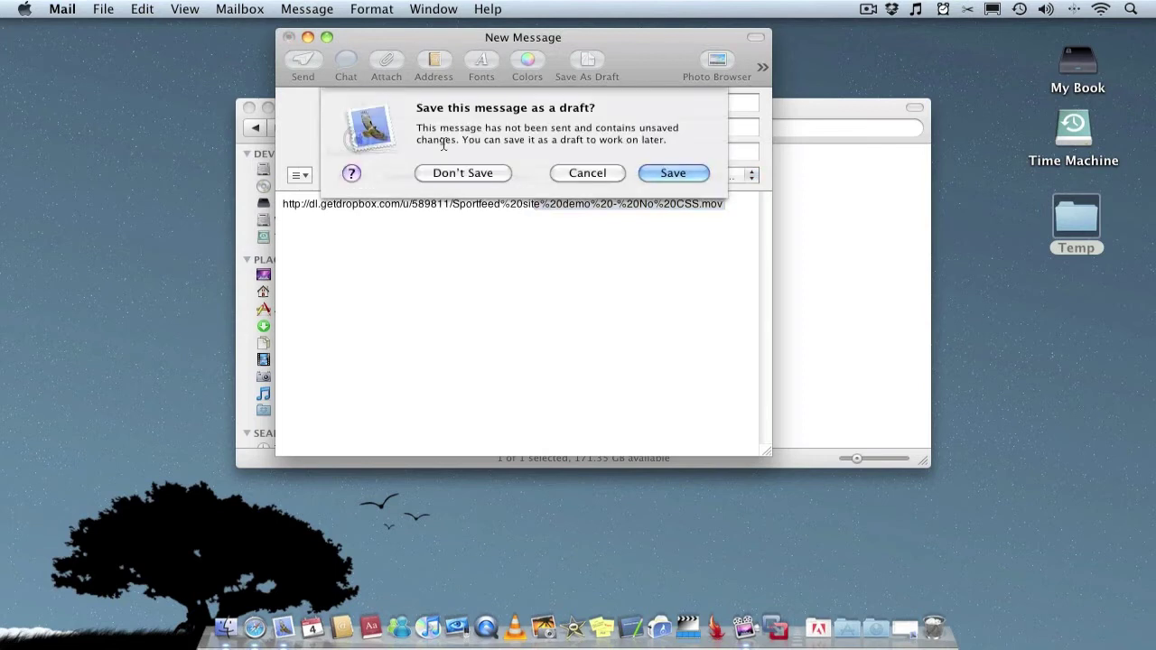
left_click(468, 171)
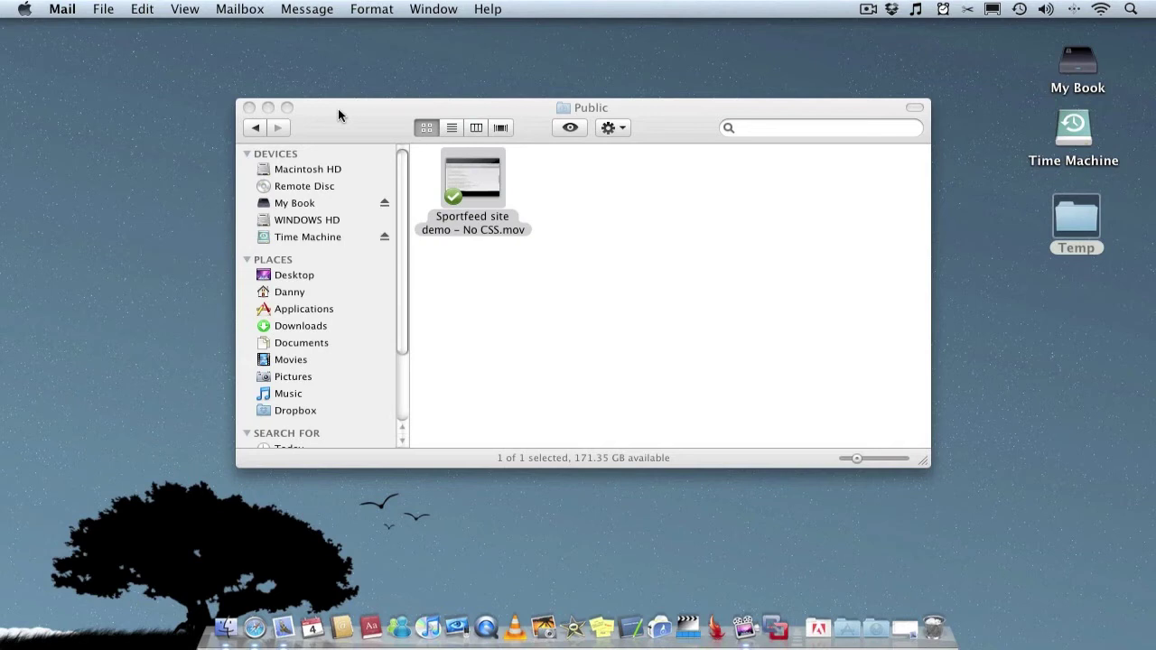
Bring the Finder window forward and go back from Public to the Dropbox folder
left_click(259, 124)
left_click(259, 127)
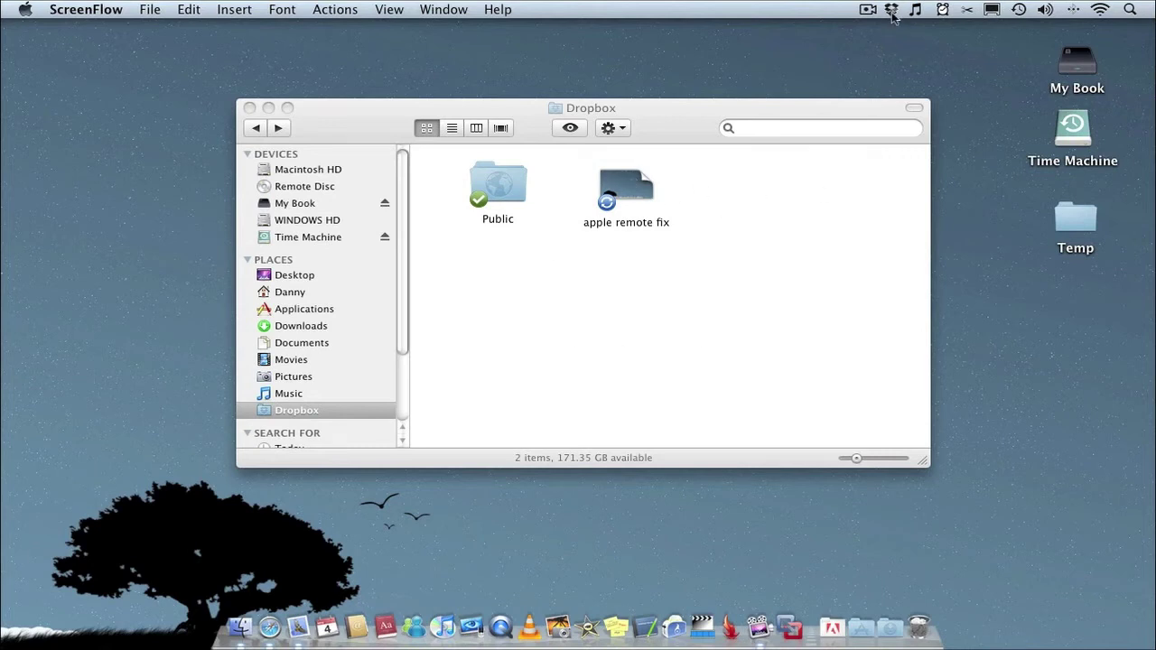
mouse_move(893, 14)
Preview the Public folder's details in Quick Look, reopen it, then close the Finder window
left_click(503, 193)
key("space")
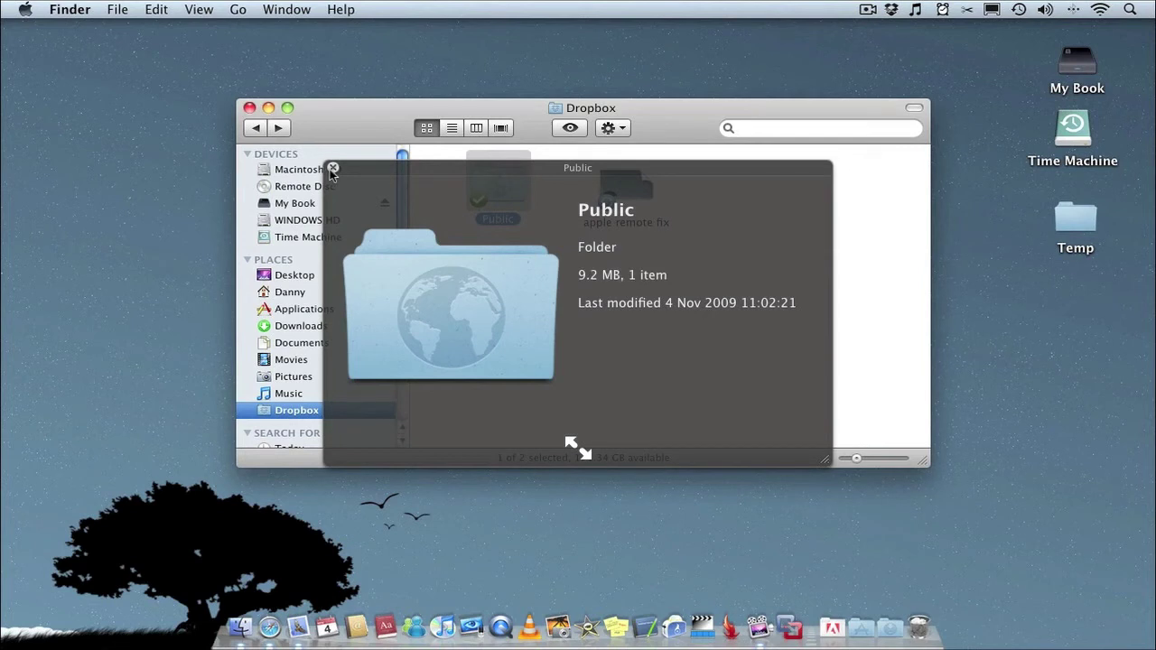
left_click(332, 170)
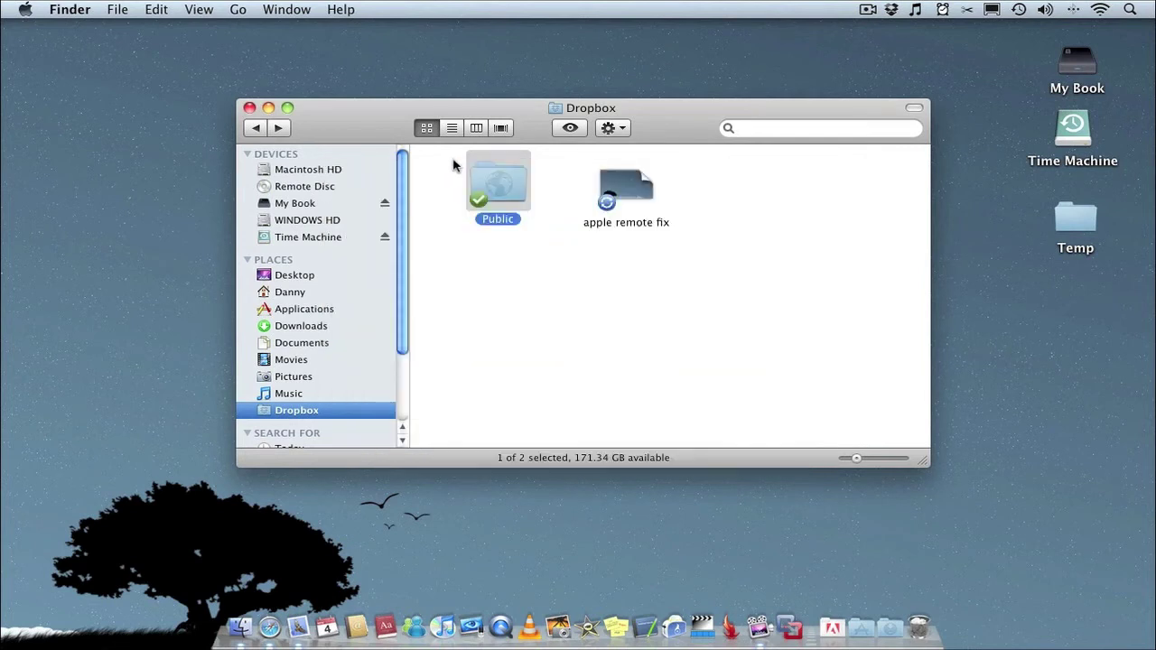
double_click(489, 174)
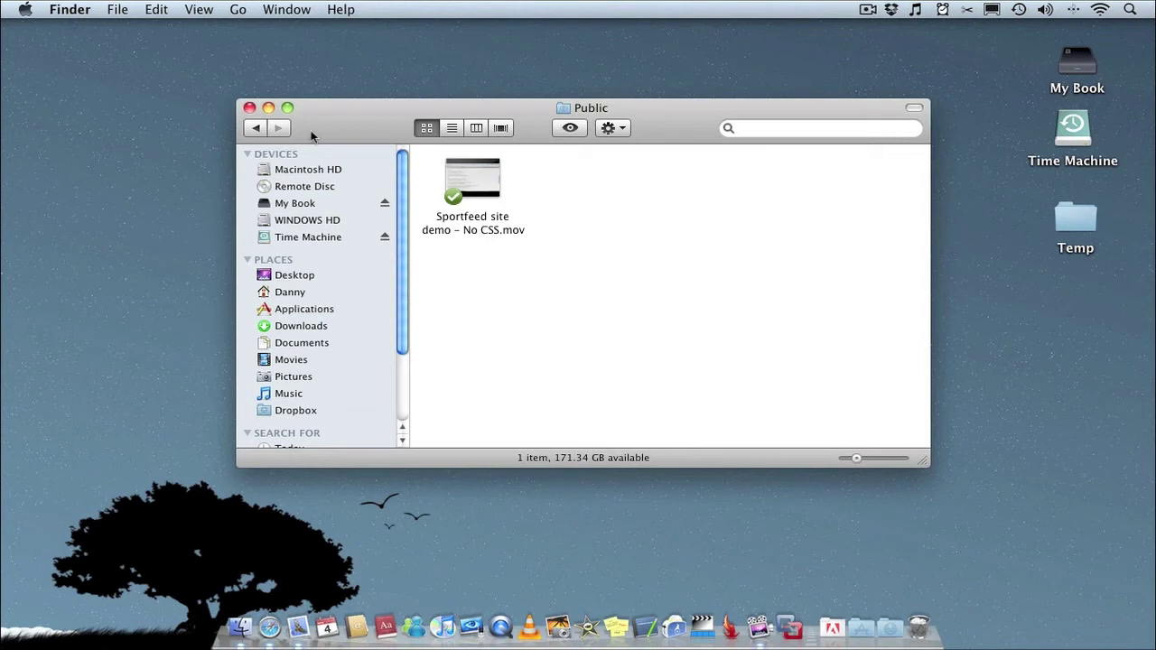
left_click(250, 108)
left_click(251, 109)
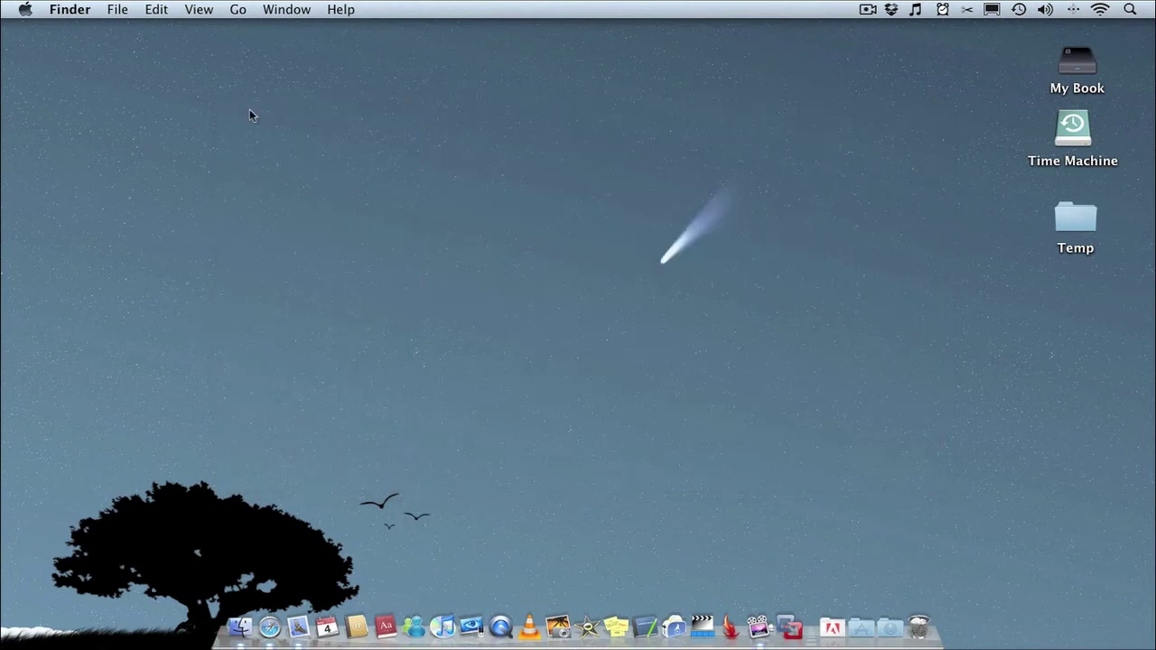